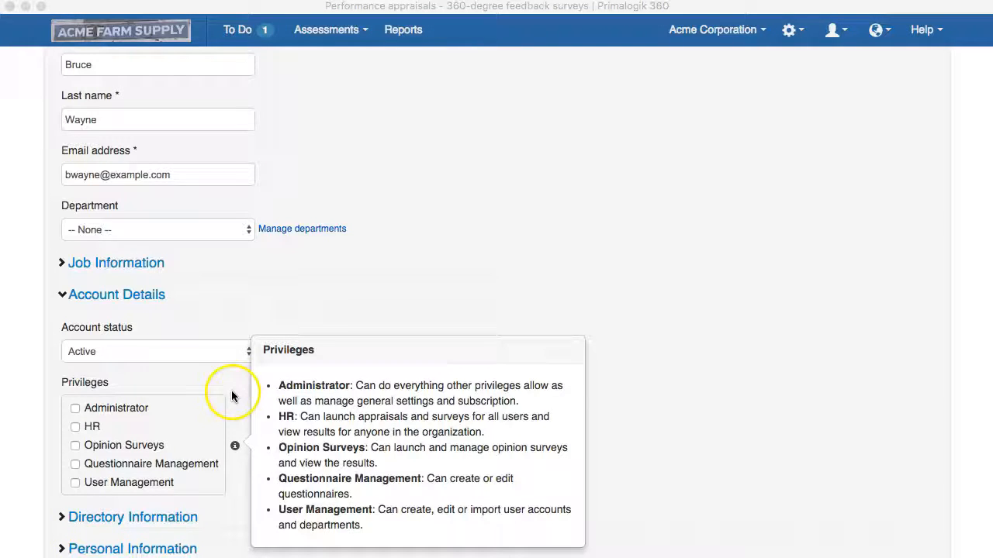
# Tick Administrator for the user, then leave unsaved for Manage Account's General Settings
pyautogui.click(111, 409)
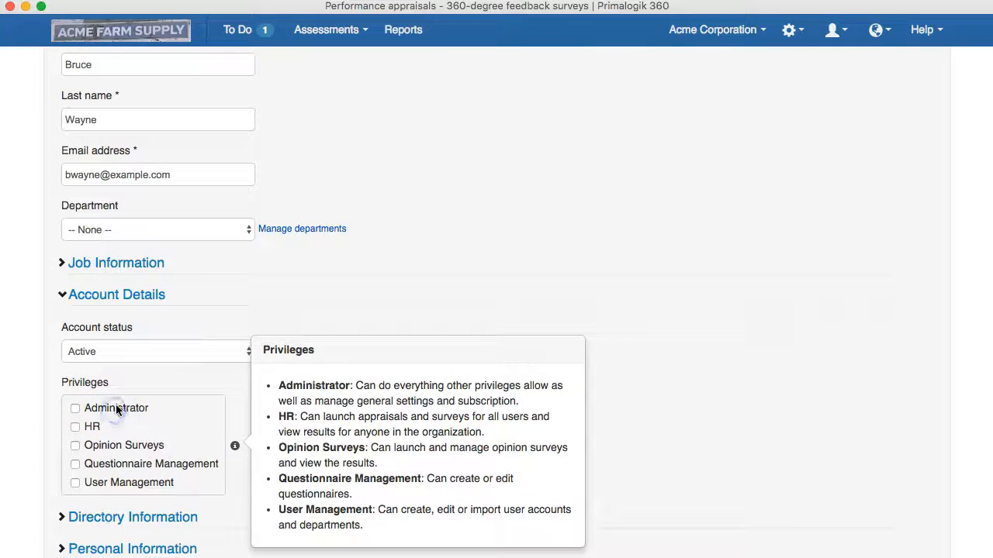
pyautogui.click(116, 409)
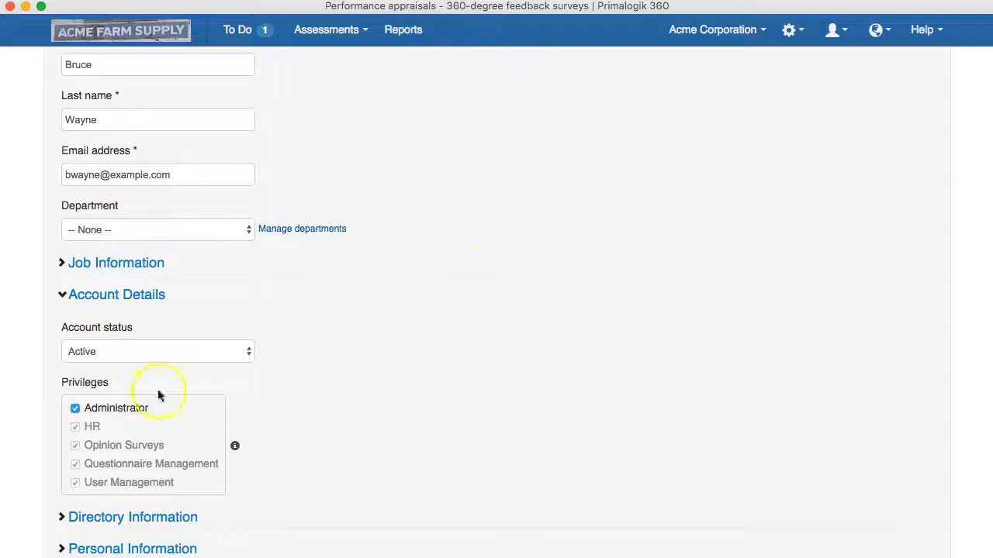
pyautogui.click(788, 31)
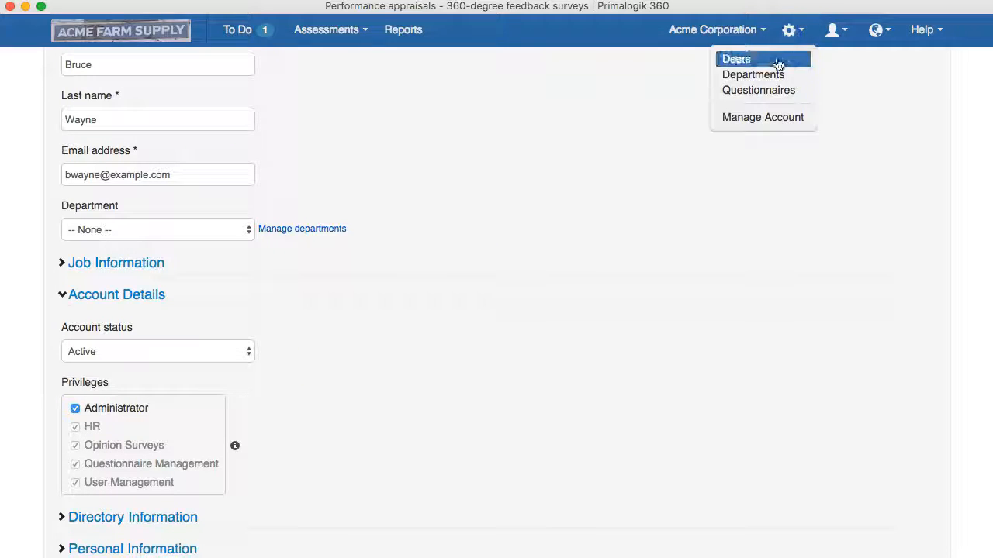
pyautogui.click(755, 118)
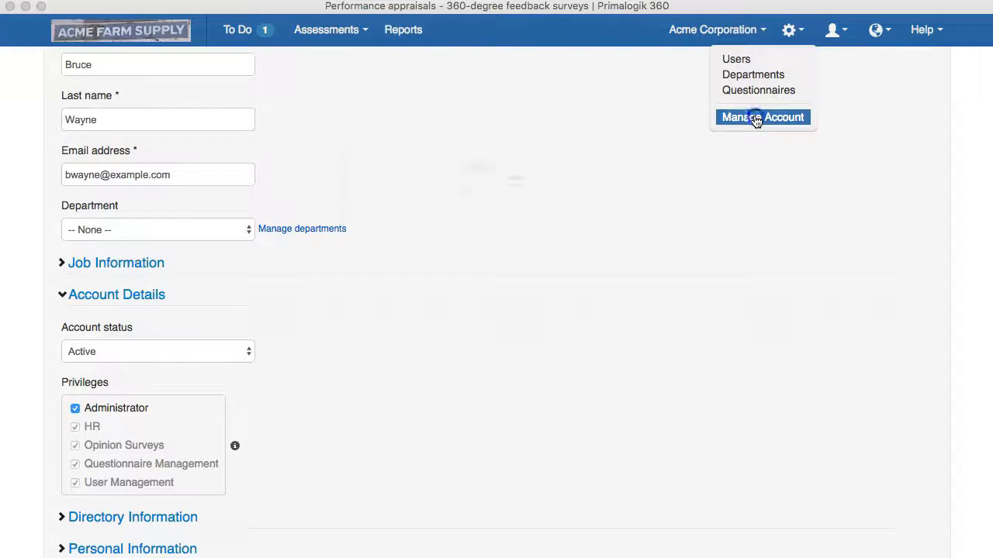
pyautogui.click(598, 202)
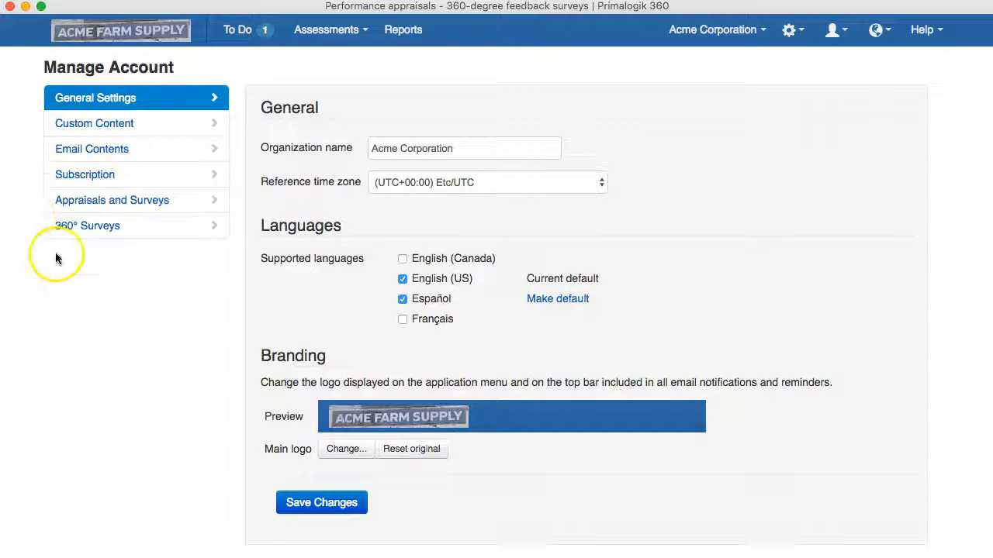
# Browse the Subscription, Email Contents, Appraisals and Surveys, and 360° Surveys settings pages
pyautogui.click(106, 184)
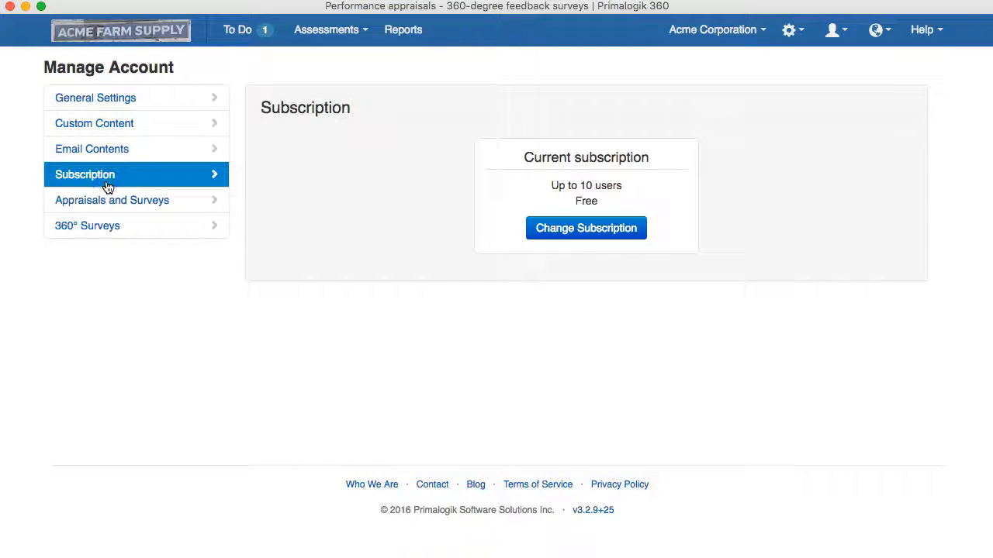
pyautogui.click(107, 154)
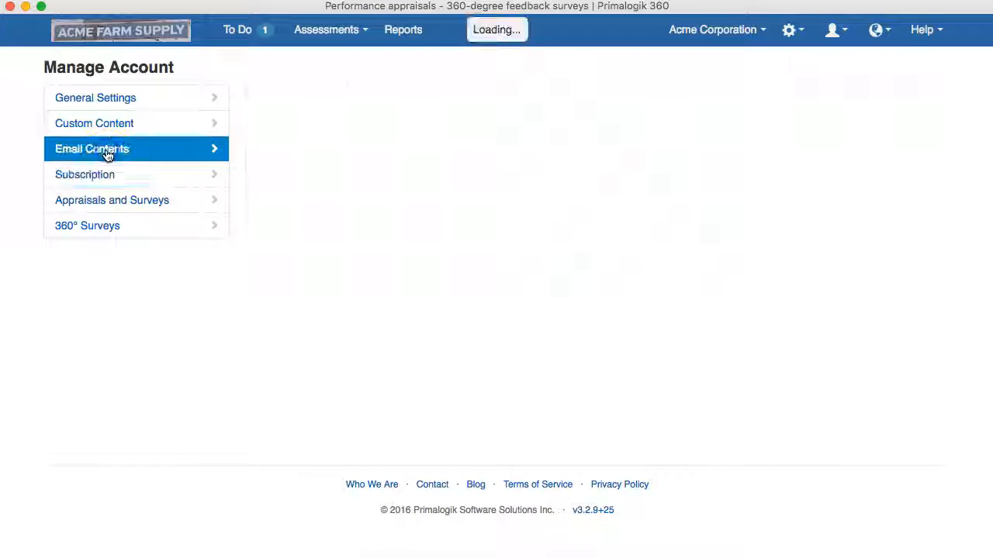
pyautogui.click(106, 202)
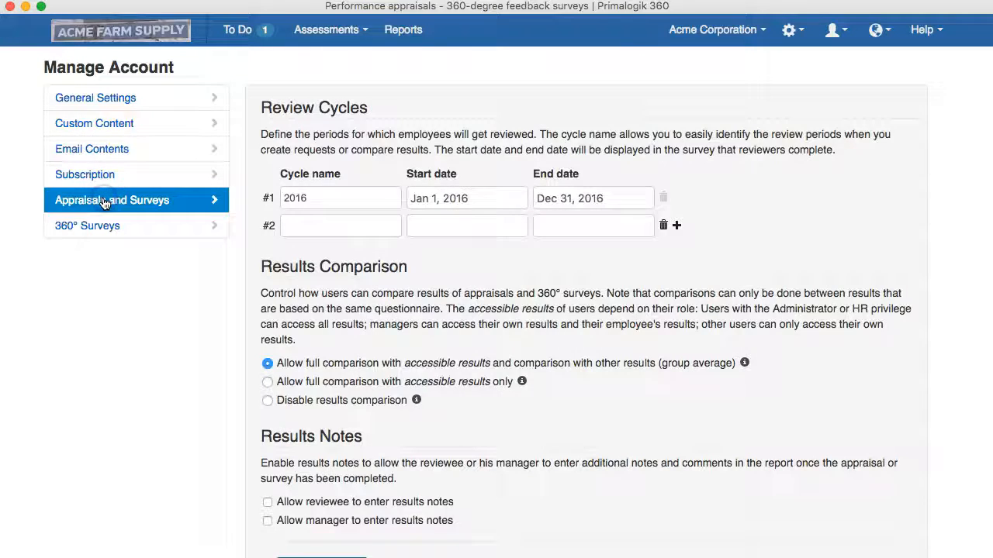
pyautogui.click(106, 225)
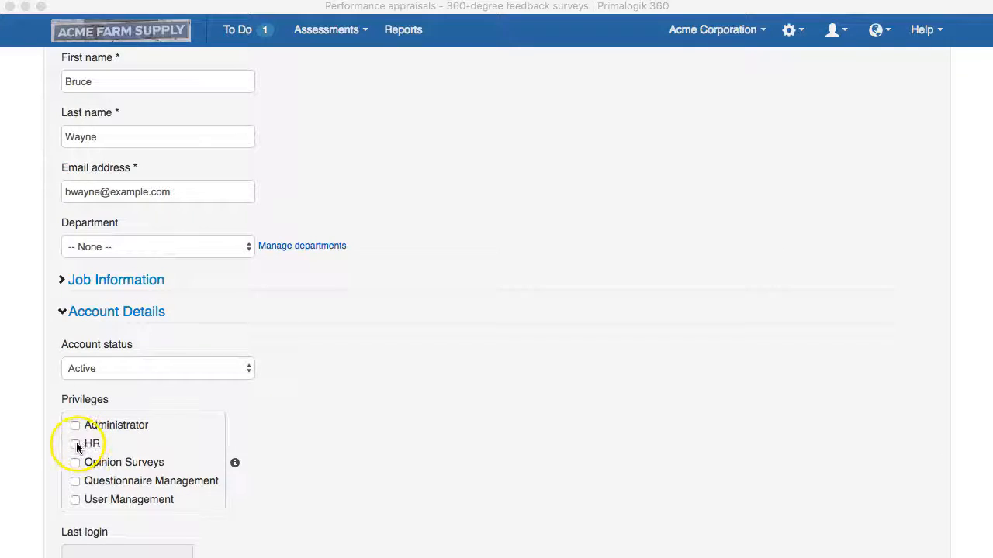
pyautogui.click(75, 444)
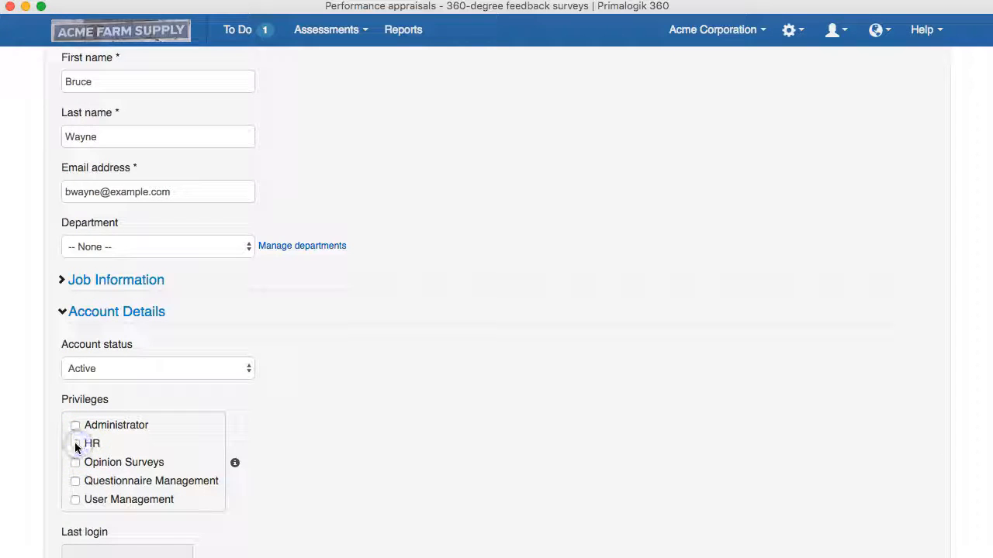
# Tick HR, leave unsaved for Appraisals and 360° Surveys, and start the third employee's appraisal
pyautogui.click(76, 445)
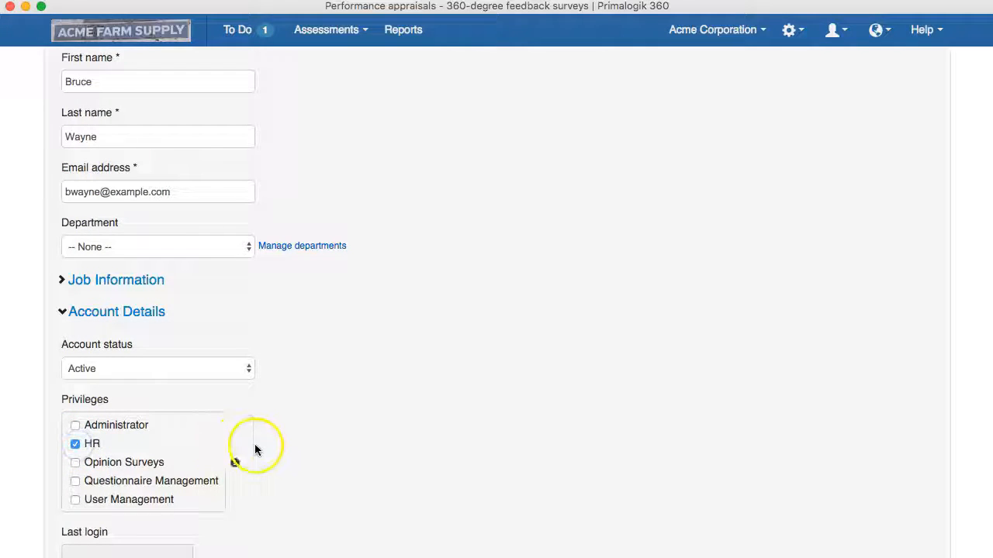
pyautogui.scroll(3, 255, 445)
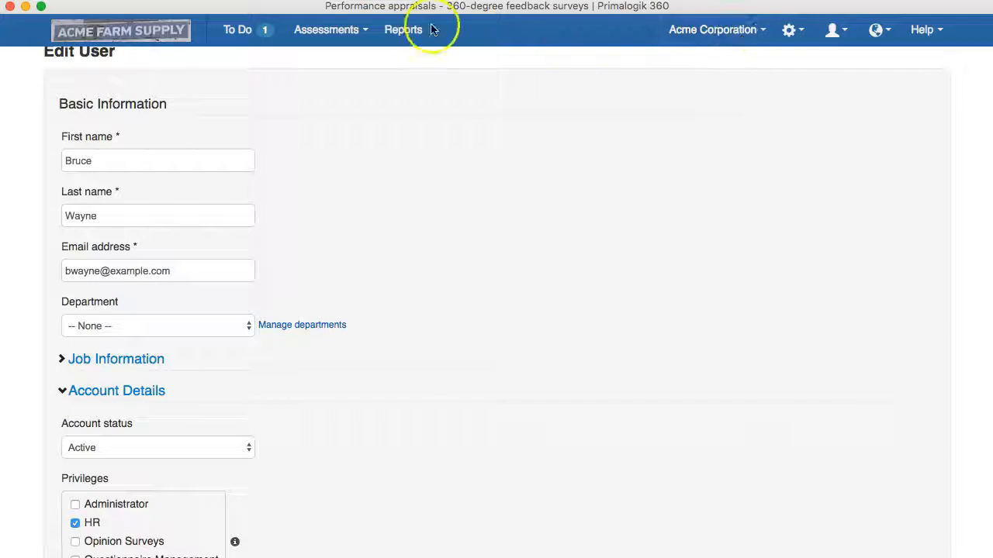
pyautogui.click(341, 29)
pyautogui.click(339, 60)
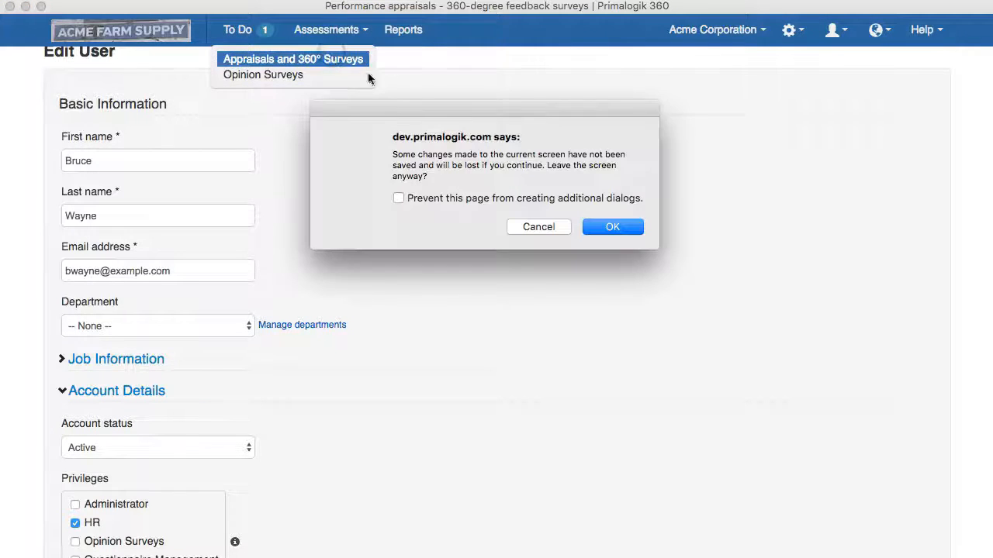
pyautogui.click(601, 226)
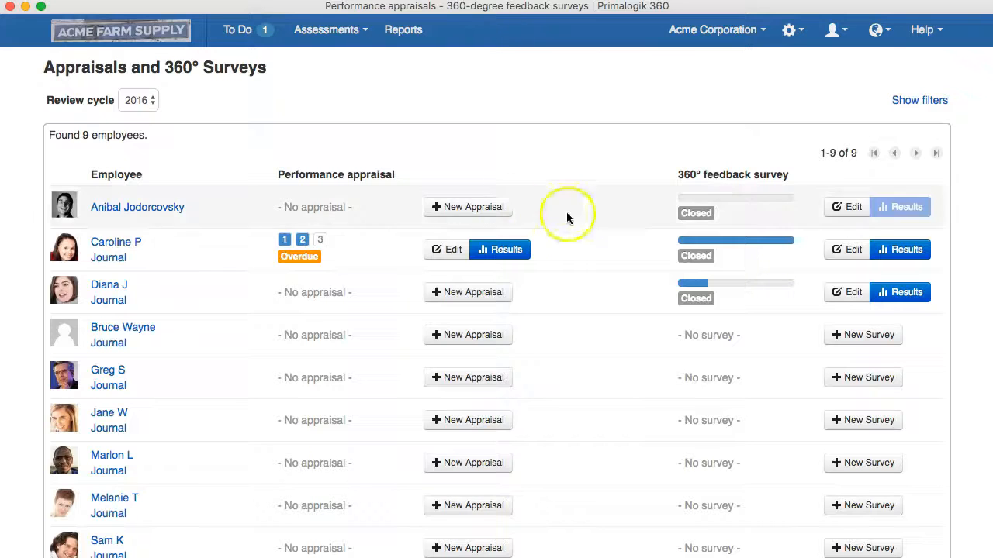
pyautogui.click(460, 294)
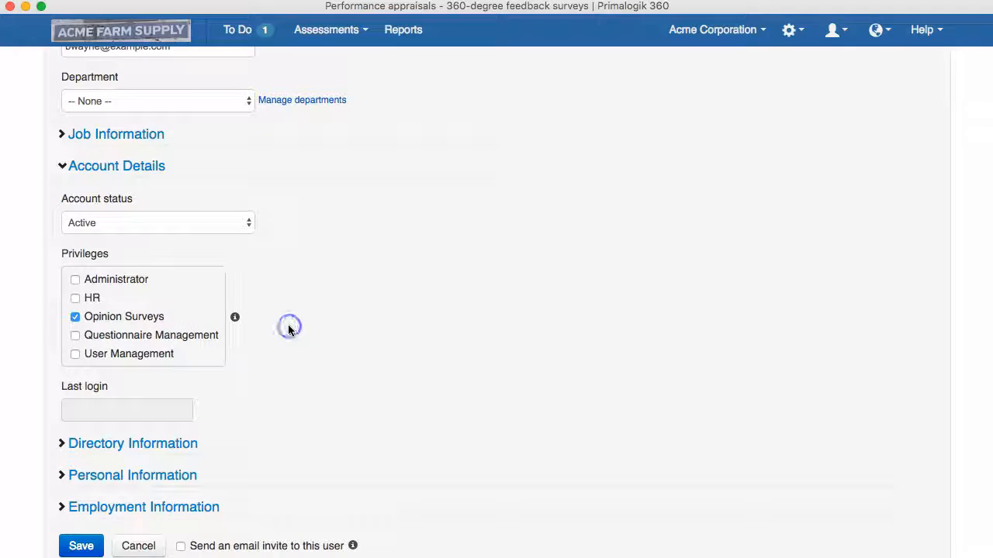
# Start a new opinion survey from the Assessments > Opinion Surveys list
pyautogui.scroll(3, 288, 330)
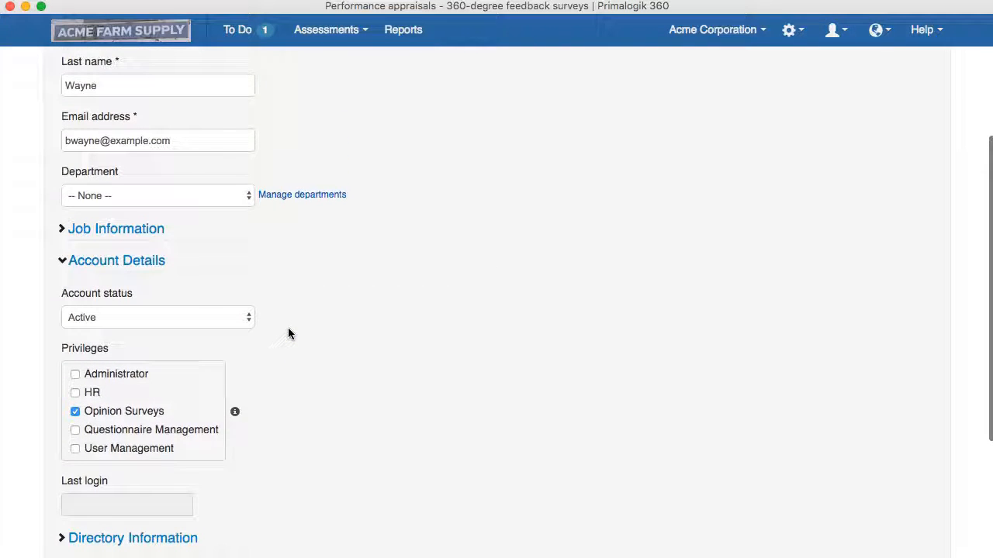
pyautogui.click(359, 38)
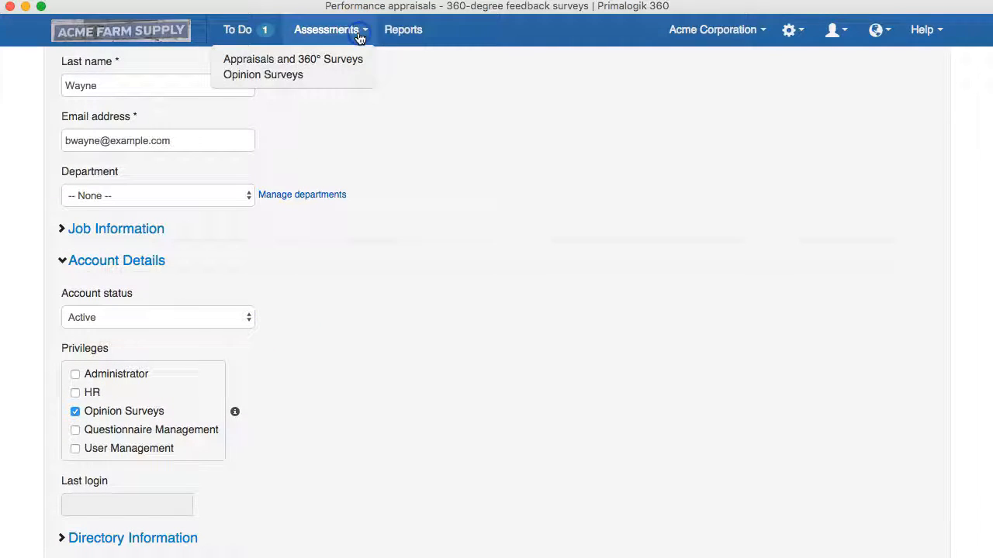
pyautogui.click(292, 81)
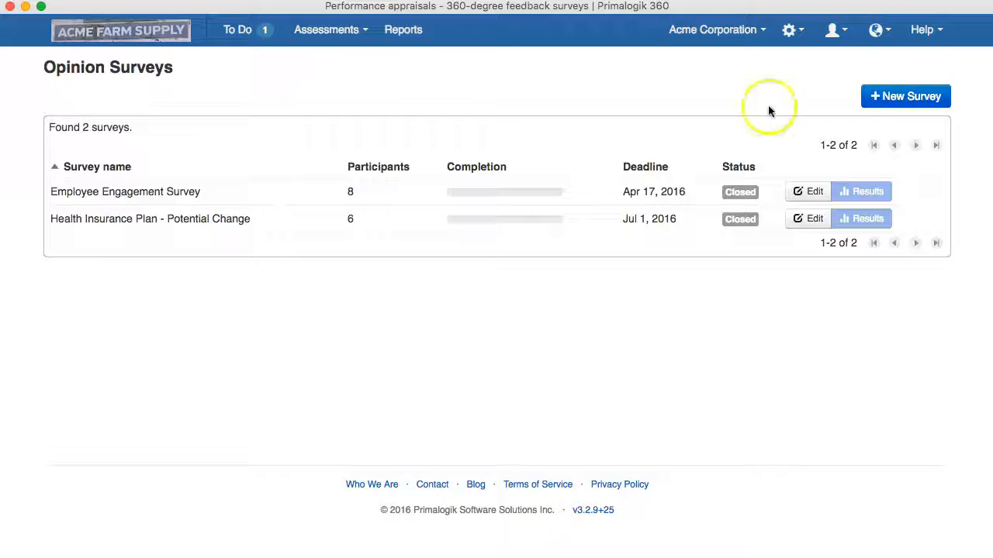
pyautogui.click(888, 100)
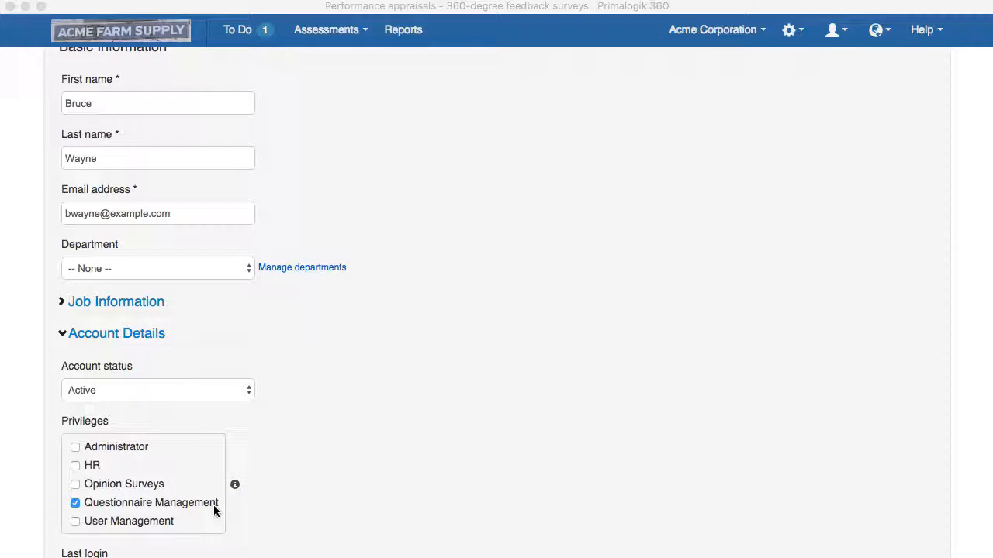
# Start a new blank questionnaire from the Manage Questionnaires list of 12 questionnaires
pyautogui.click(791, 32)
pyautogui.click(792, 34)
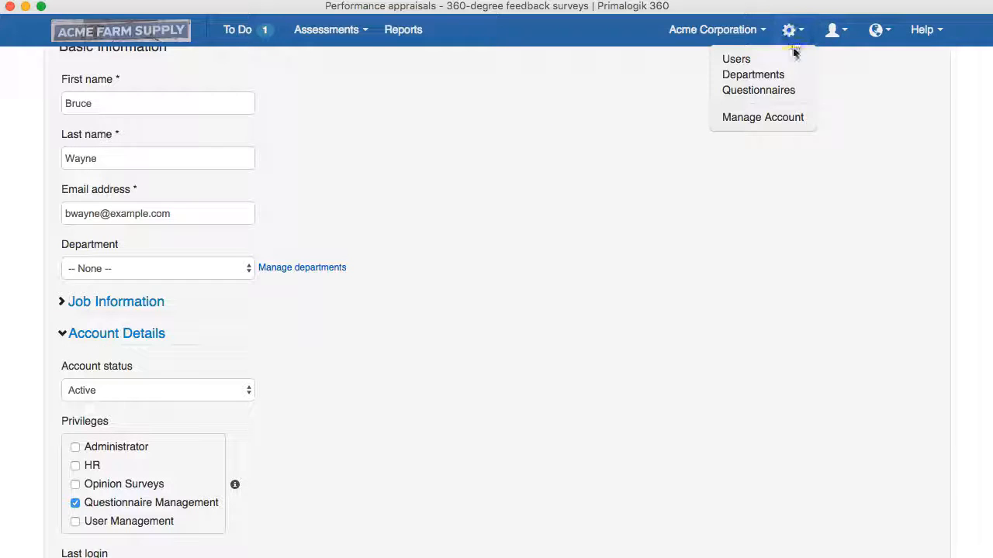
pyautogui.click(792, 91)
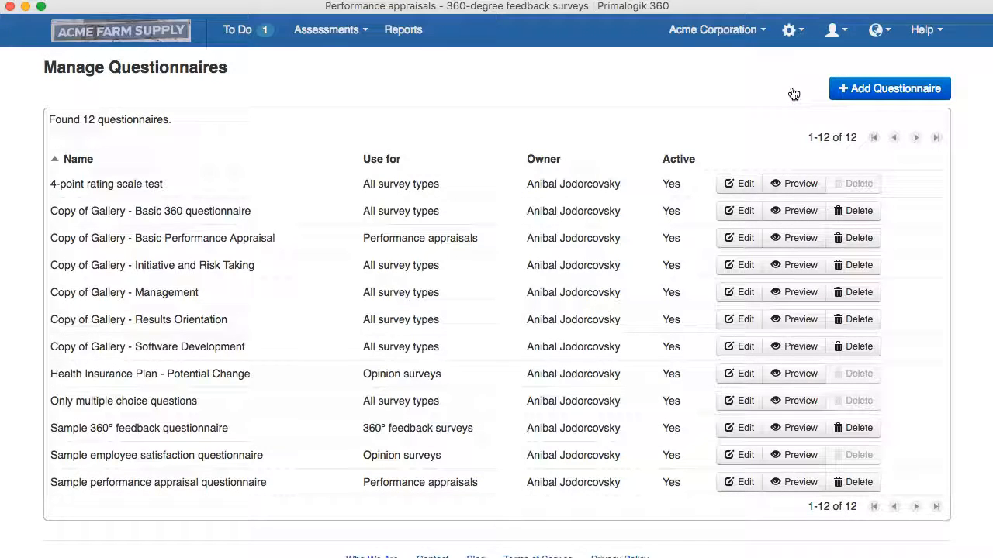
pyautogui.click(859, 88)
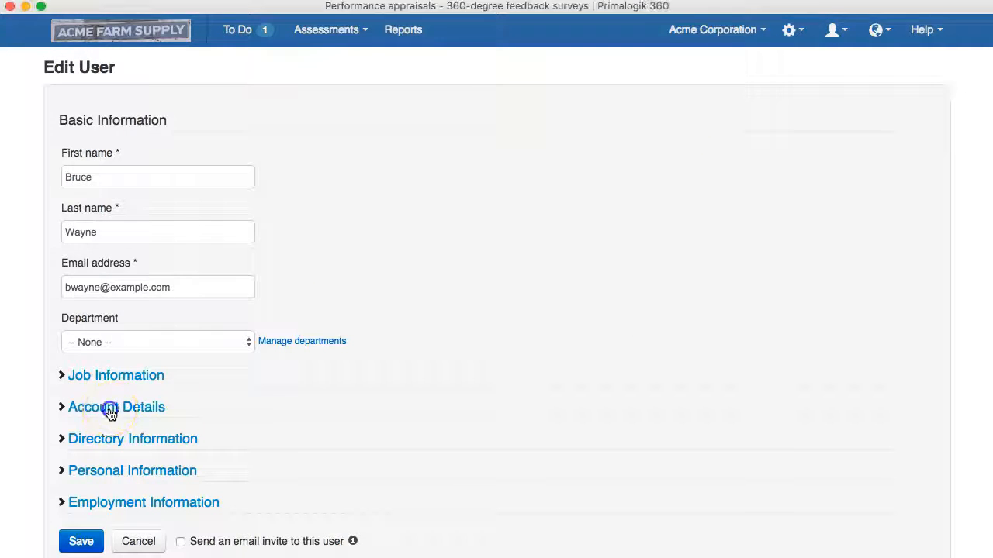
# Show Account Details with User Management ticked, then go to the Users list
pyautogui.click(109, 408)
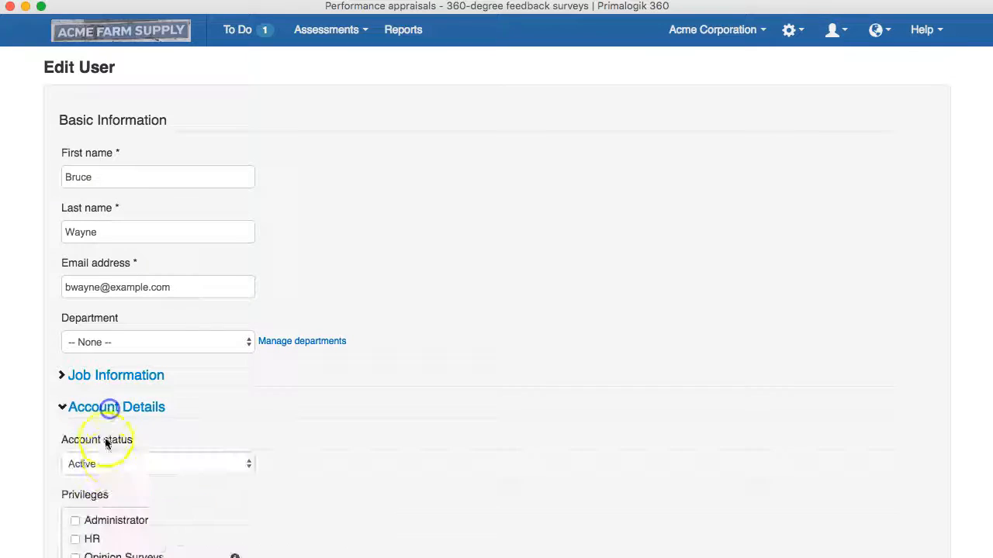
pyautogui.scroll(-3, 114, 463)
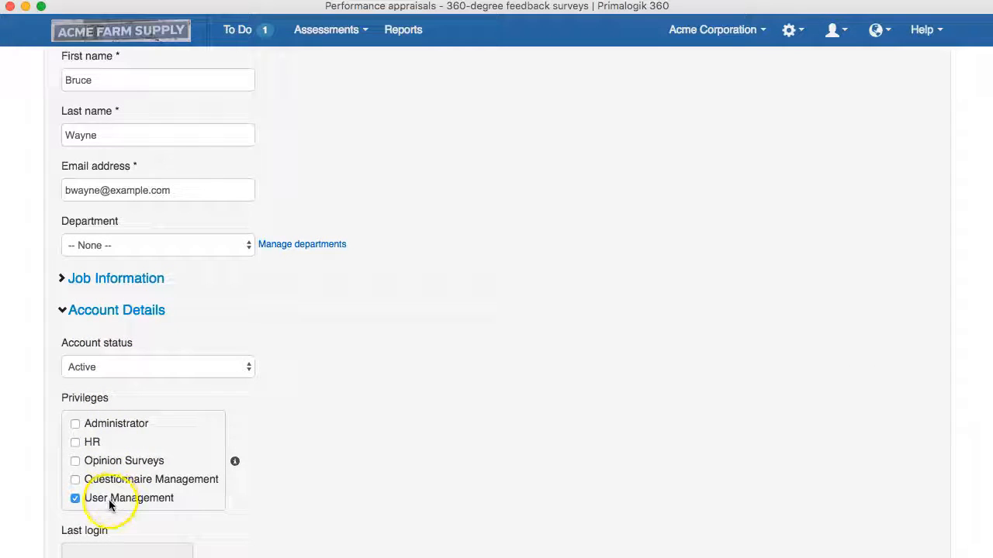
pyautogui.click(804, 33)
pyautogui.click(737, 62)
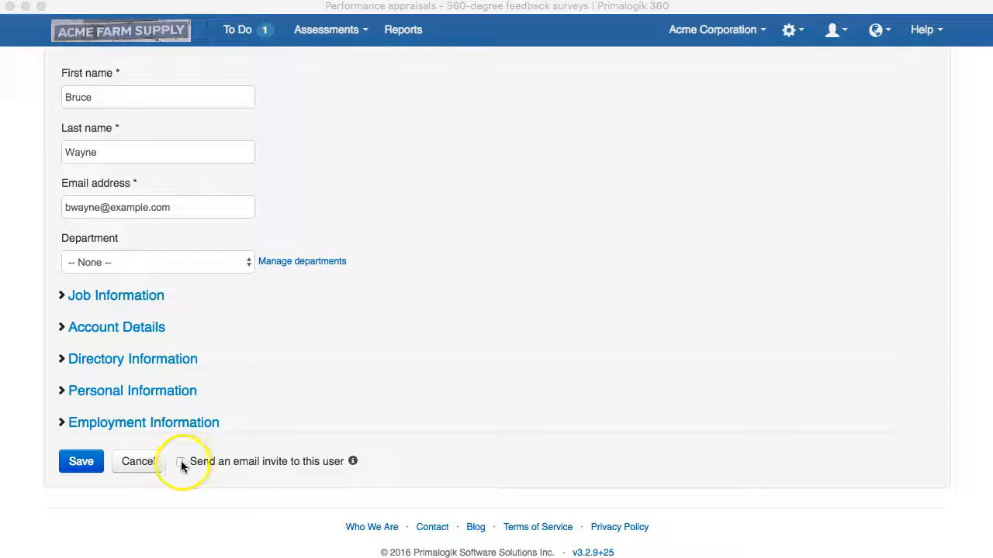
# Enable 'Send an email invite to this user' and show the invite's info explanation
pyautogui.click(180, 462)
pyautogui.click(236, 464)
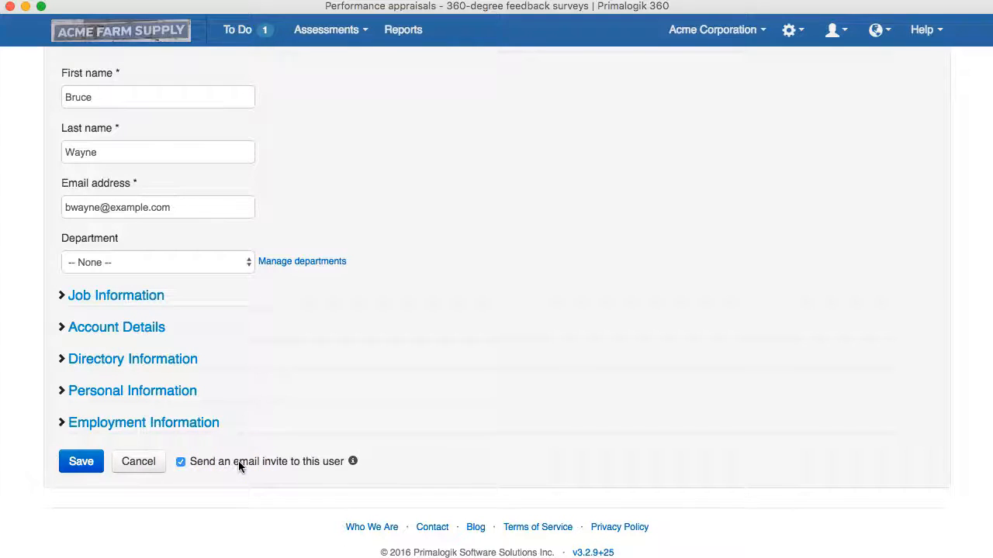
pyautogui.scroll(-5, 239, 467)
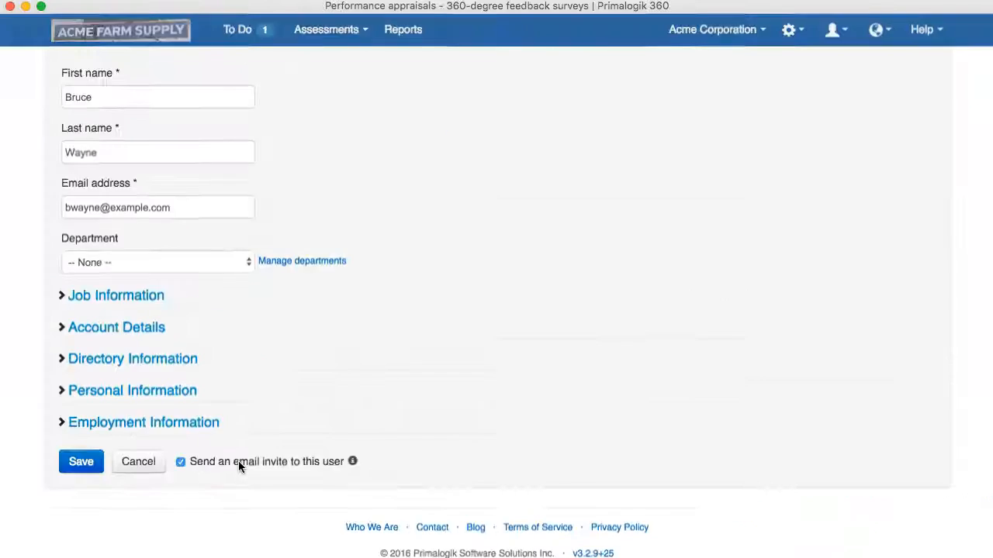
pyautogui.click(354, 447)
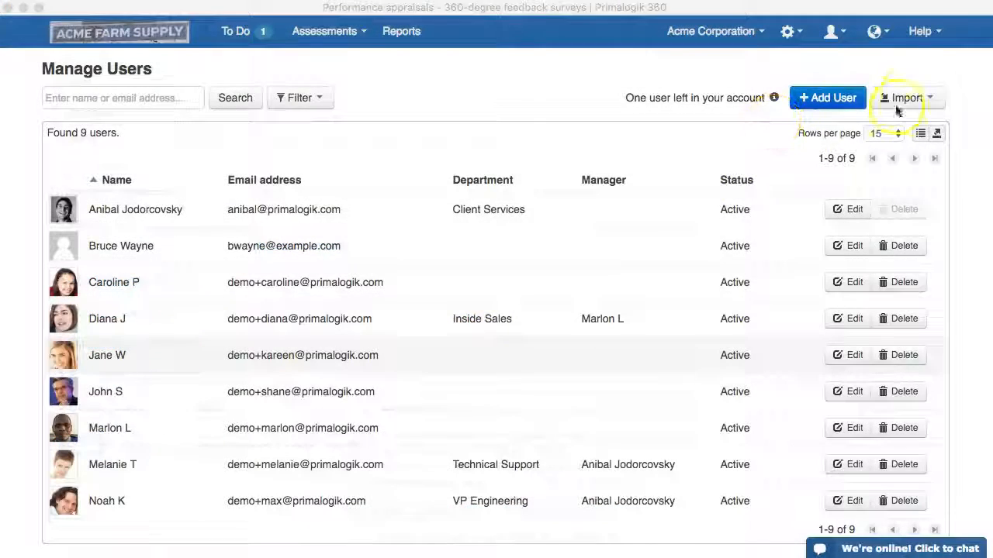
# Open Import from Spreadsheet and copy user rows A2:E5 from the Google Sheets list
pyautogui.click(906, 99)
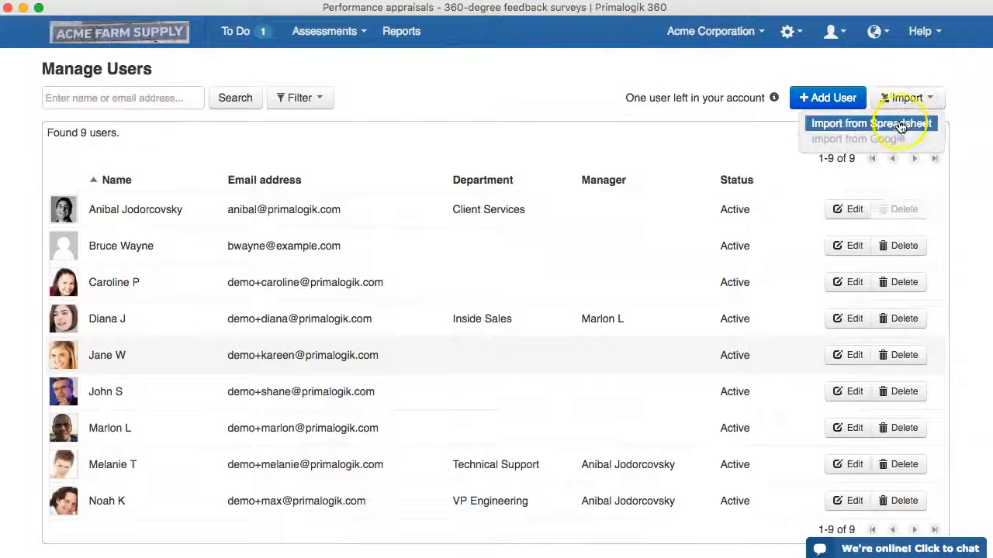
pyautogui.click(900, 126)
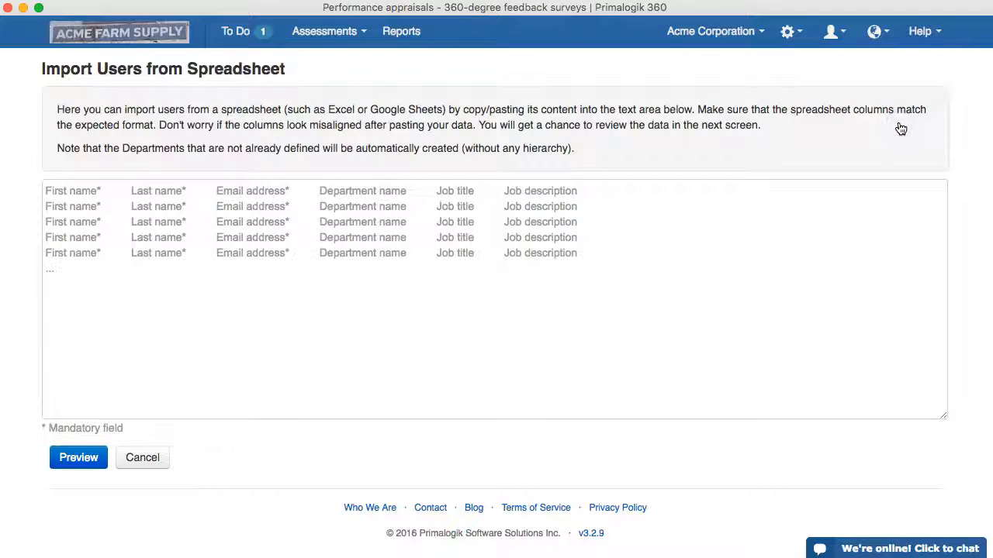
pyautogui.press('super+Tab')
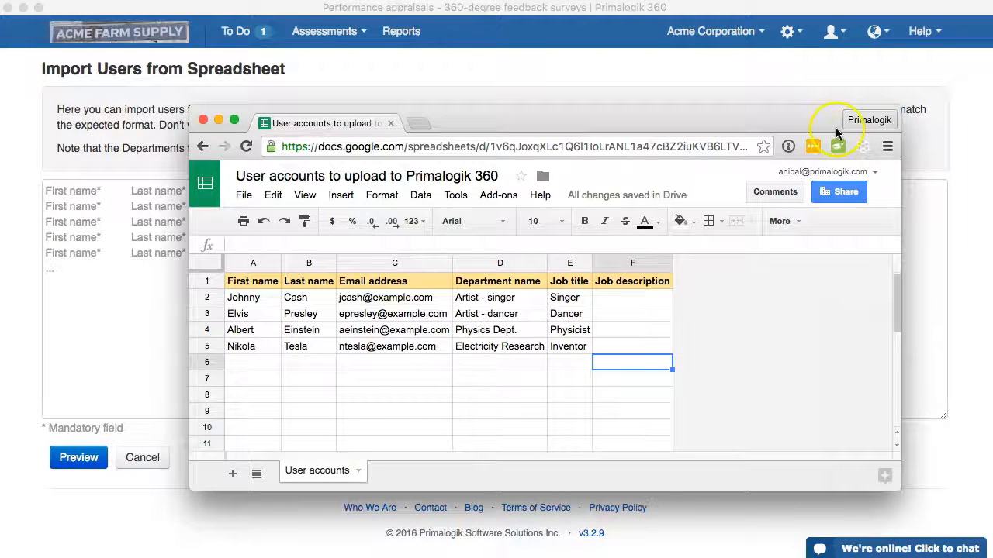
pyautogui.click(246, 301)
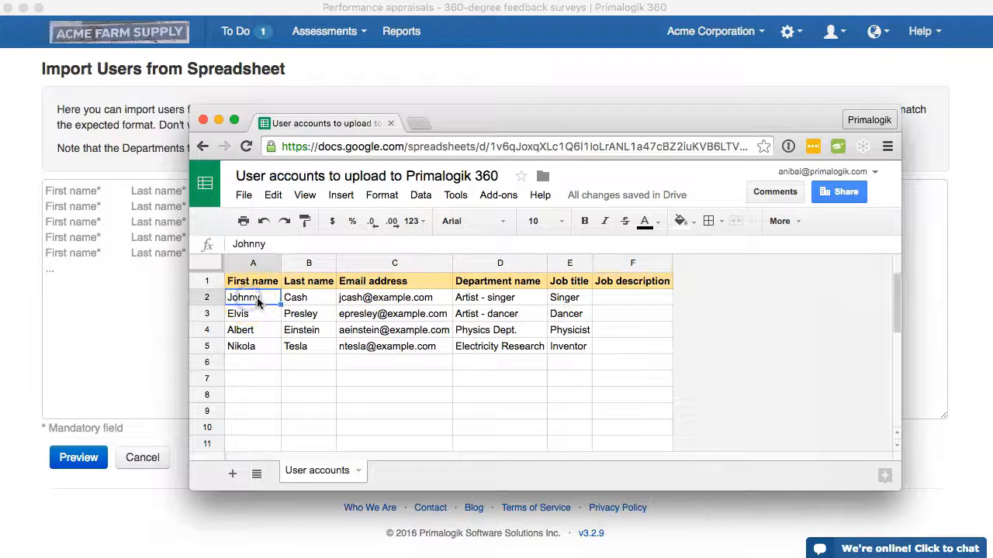
pyautogui.moveTo(285, 302); pyautogui.dragTo(569, 351)
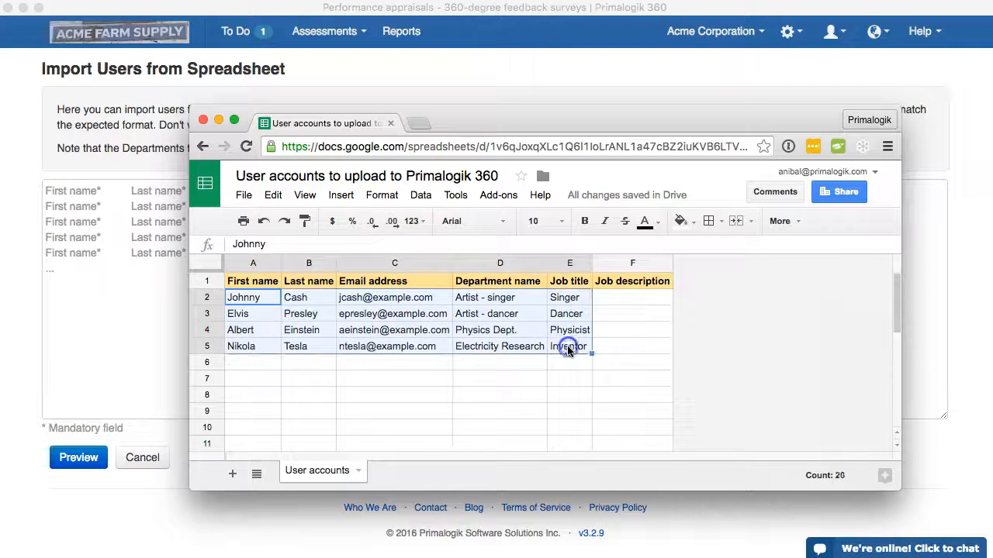
pyautogui.press('super+c')
pyautogui.click(95, 222)
# Paste and preview the rows, enable Update existing users, and import only the first user
pyautogui.click(98, 221)
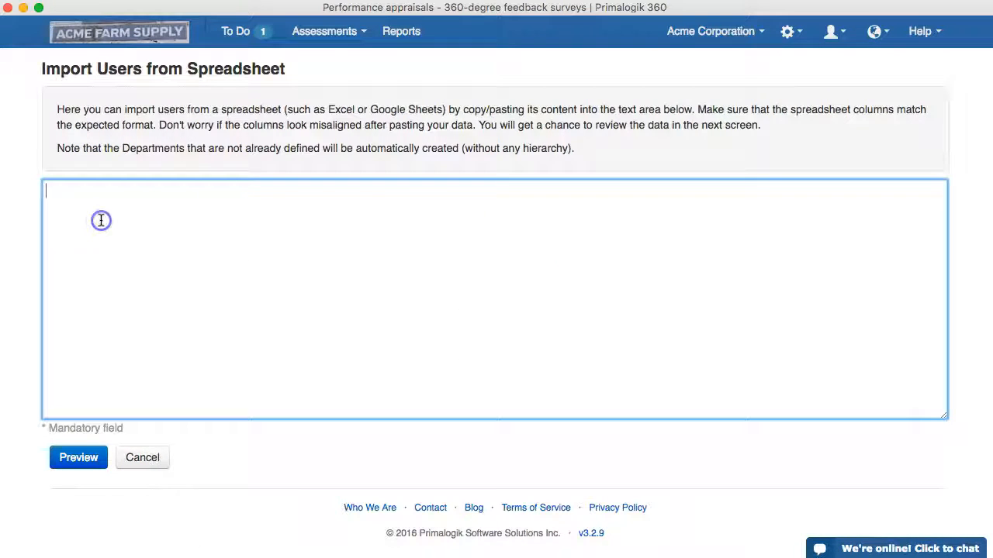
pyautogui.press('super+v')
pyautogui.click(78, 458)
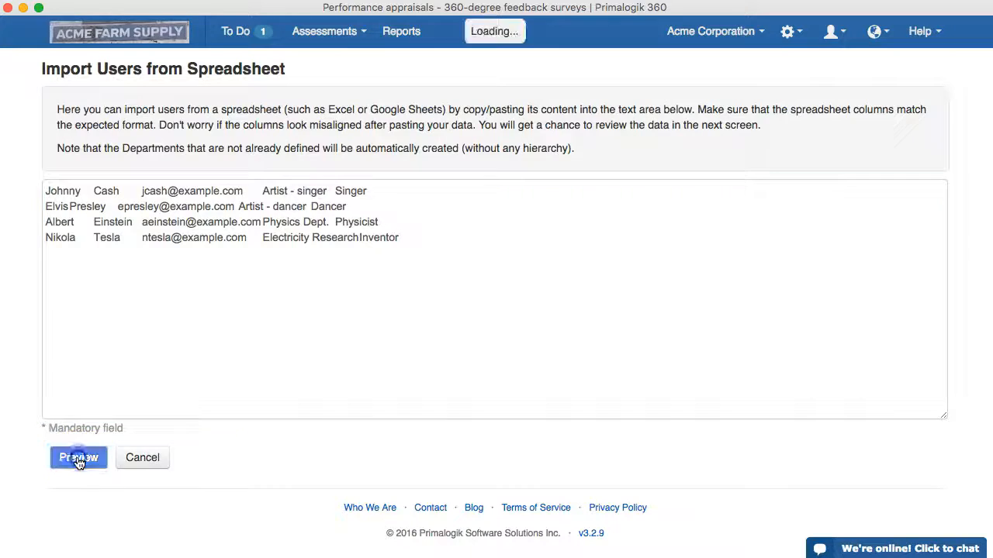
pyautogui.click(55, 215)
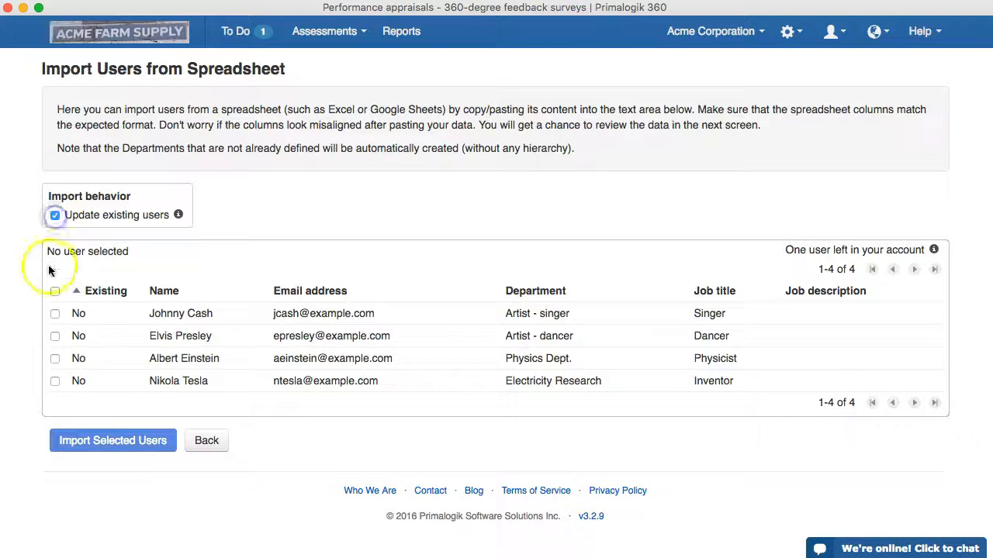
pyautogui.click(55, 291)
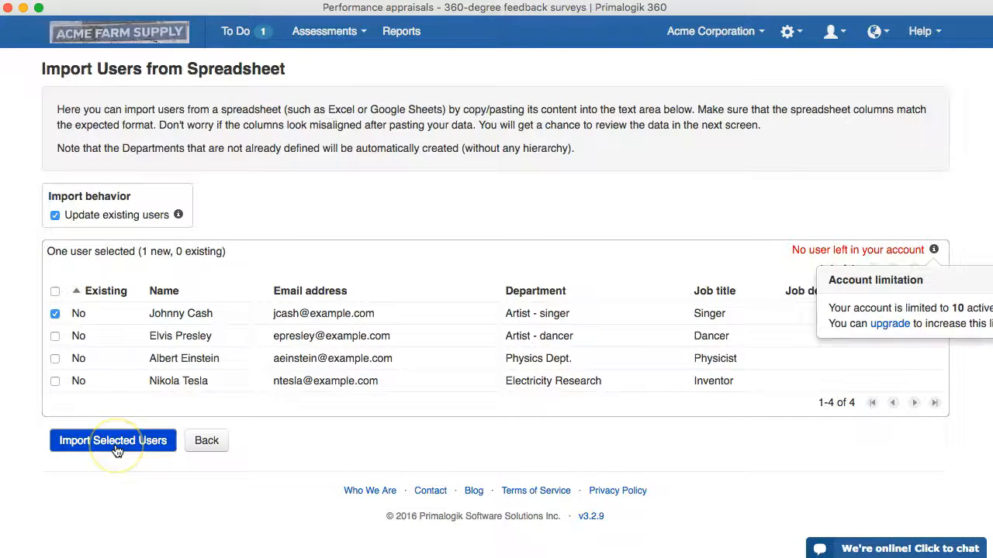
pyautogui.click(114, 442)
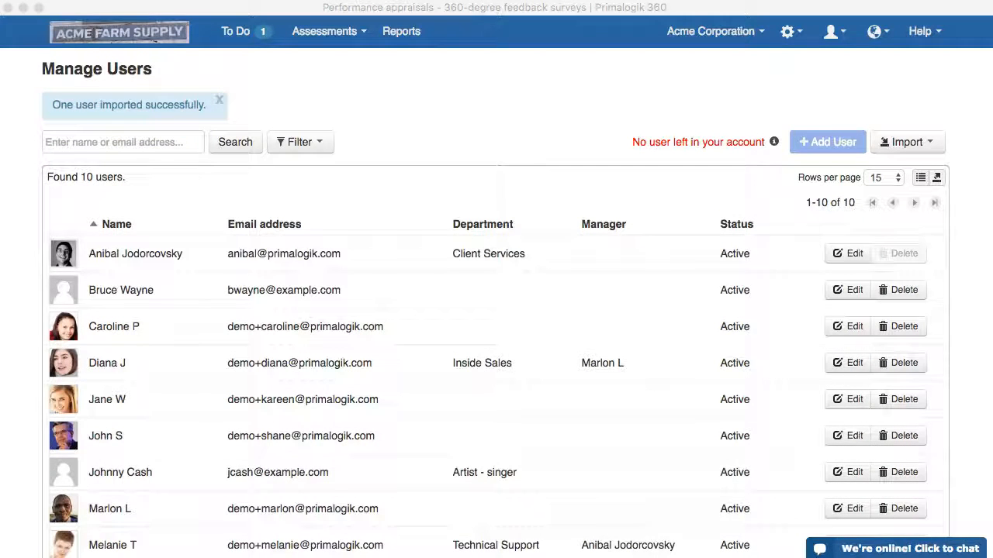
pyautogui.click(742, 210)
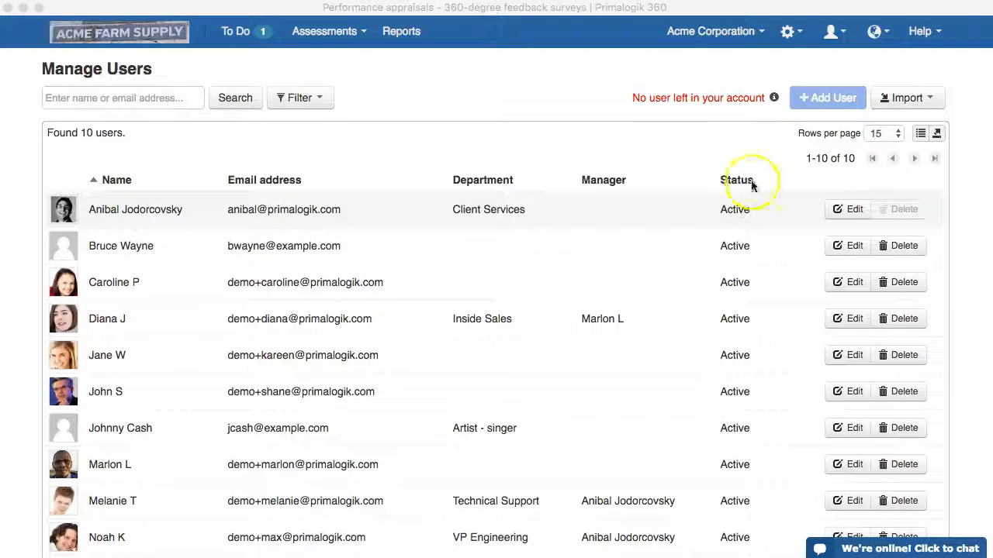
# Export the current page of the users list in PDF format
pyautogui.click(938, 134)
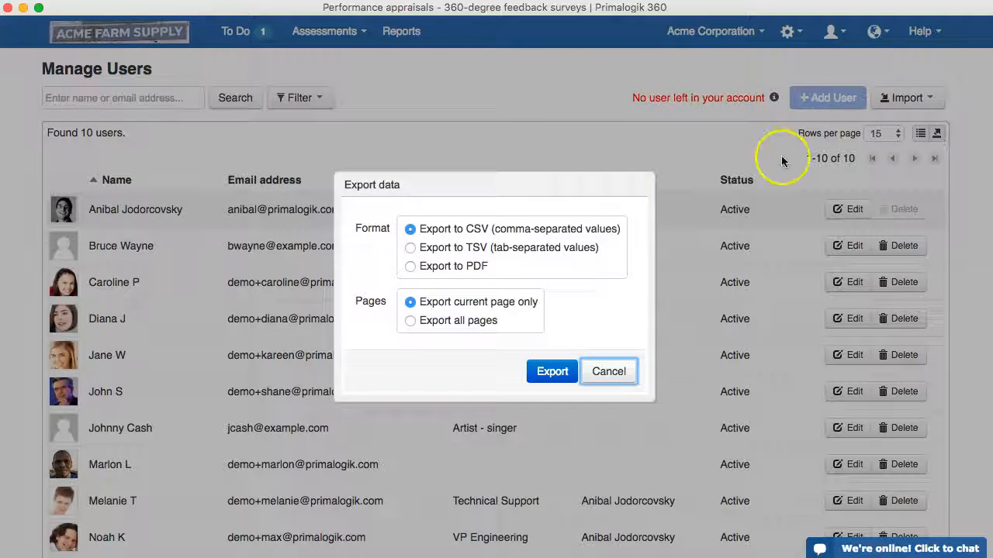
pyautogui.click(457, 248)
pyautogui.click(450, 266)
pyautogui.click(553, 372)
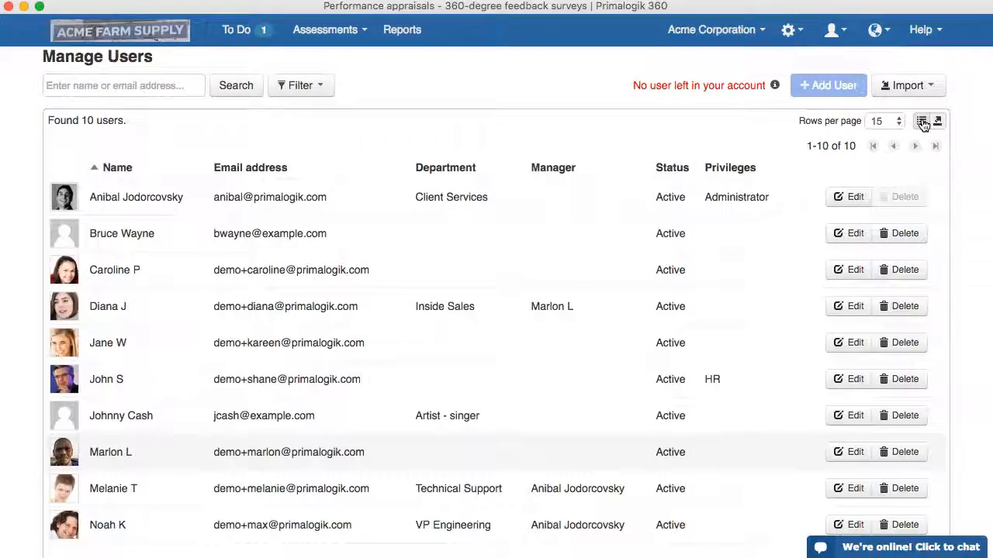
# Sort the users table by Privileges, descending, then search the page for 'admin'
pyautogui.click(923, 122)
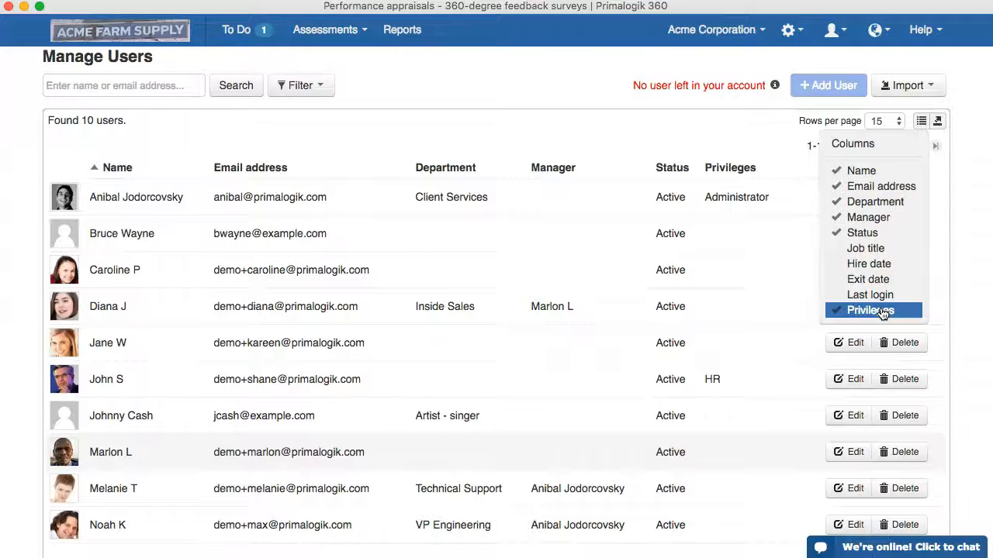
pyautogui.click(731, 146)
pyautogui.click(721, 171)
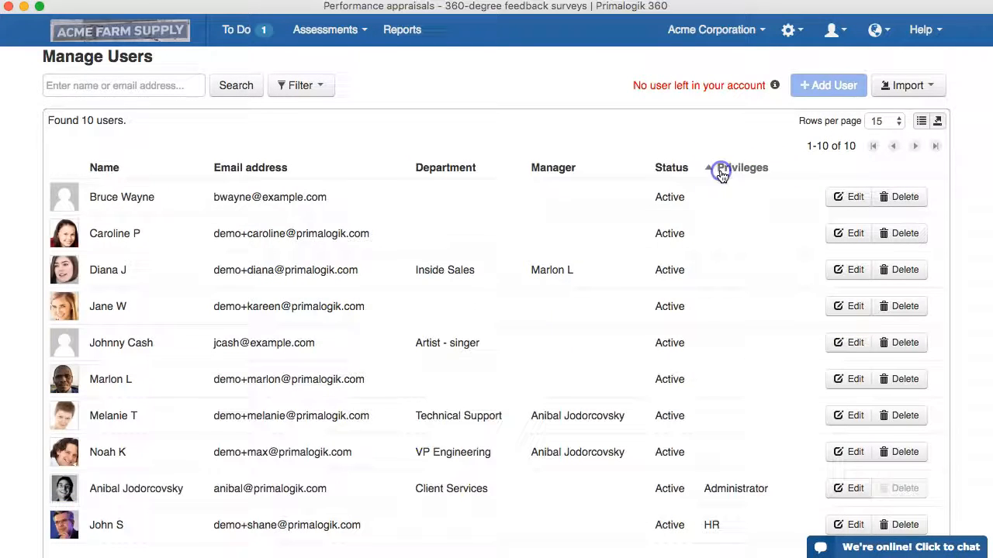
pyautogui.click(723, 172)
pyautogui.press('super+f')
pyautogui.write('admin')
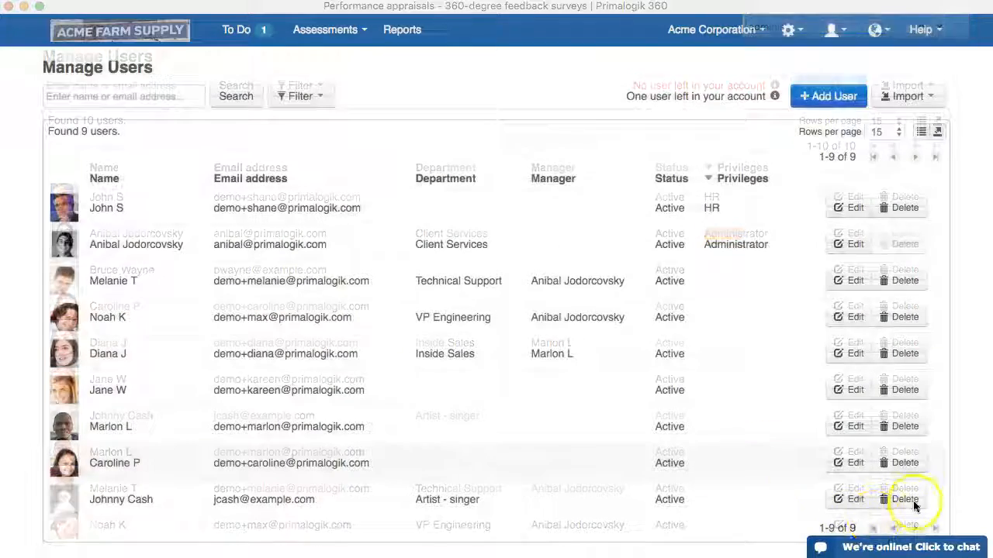
# Delete the imported Artist - singer user and dismiss the deletion notice
pyautogui.click(914, 502)
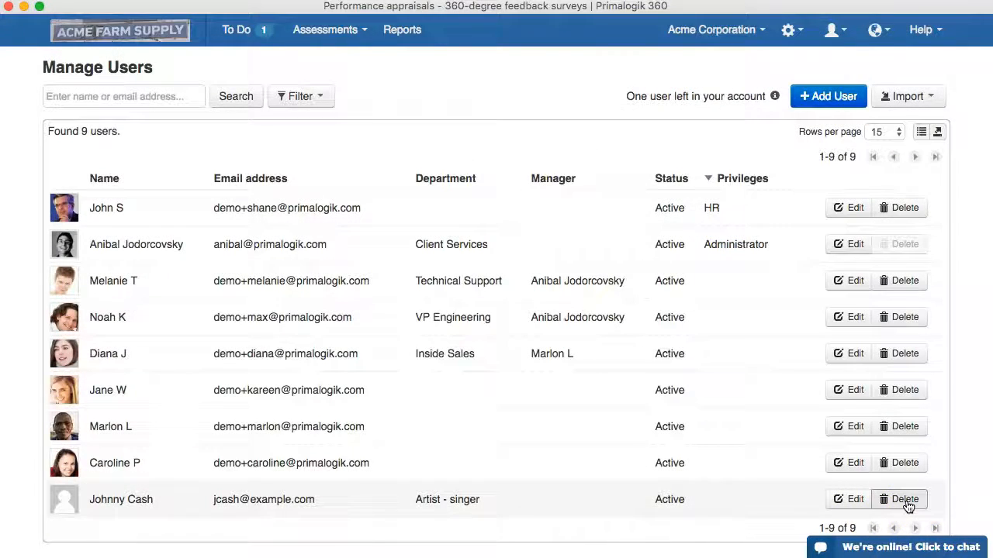
pyautogui.click(906, 503)
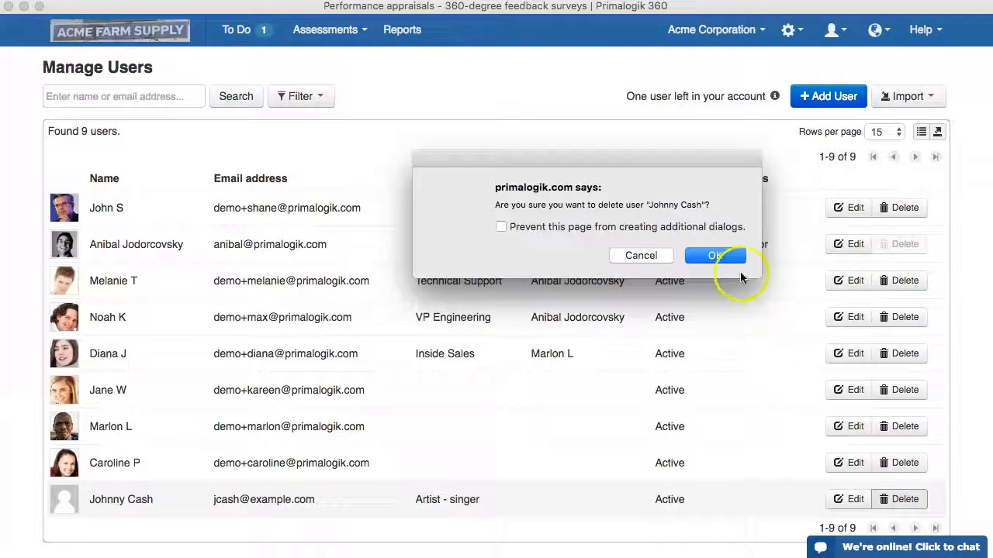
pyautogui.click(730, 256)
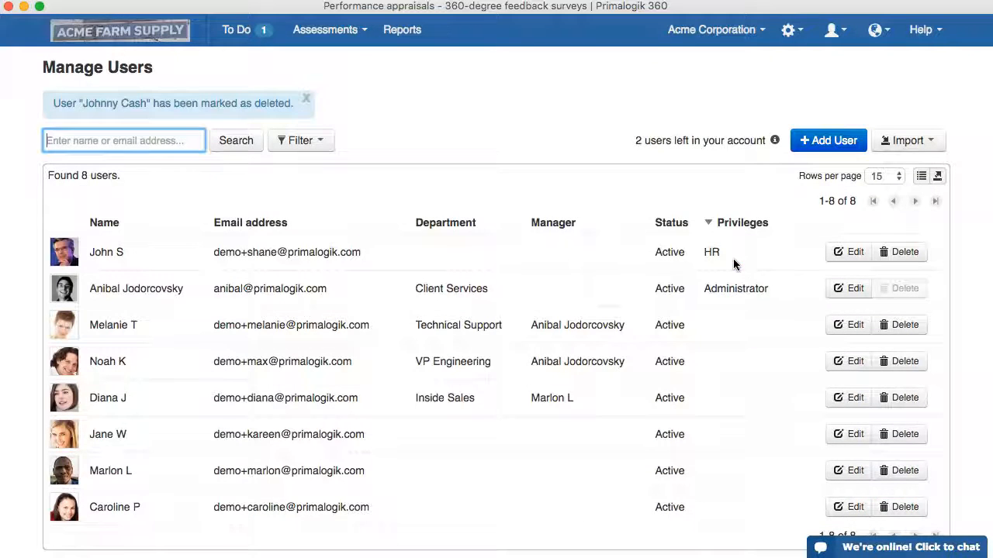
pyautogui.click(310, 100)
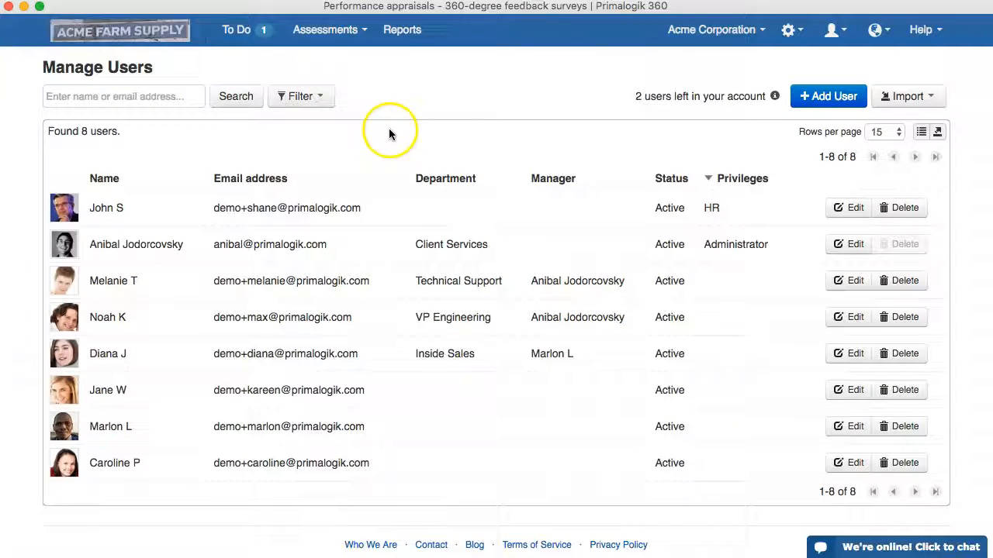
# Switch the user status filter from active users to deleted users
pyautogui.click(306, 108)
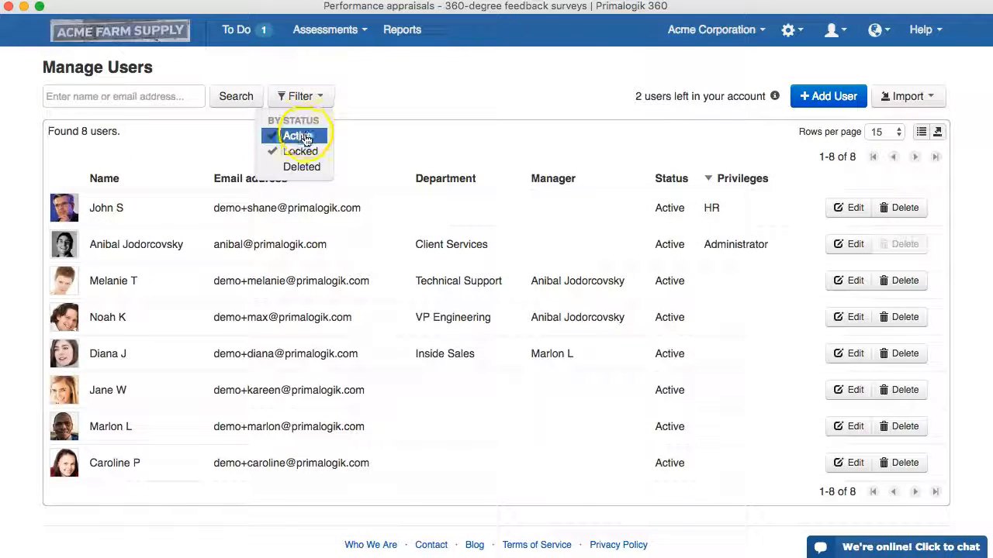
pyautogui.click(302, 137)
pyautogui.click(303, 165)
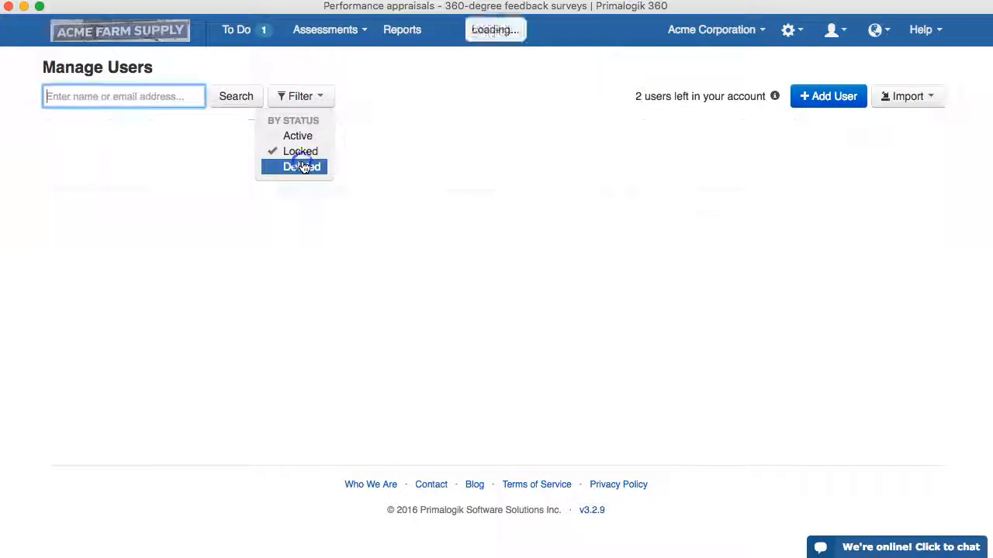
pyautogui.click(378, 136)
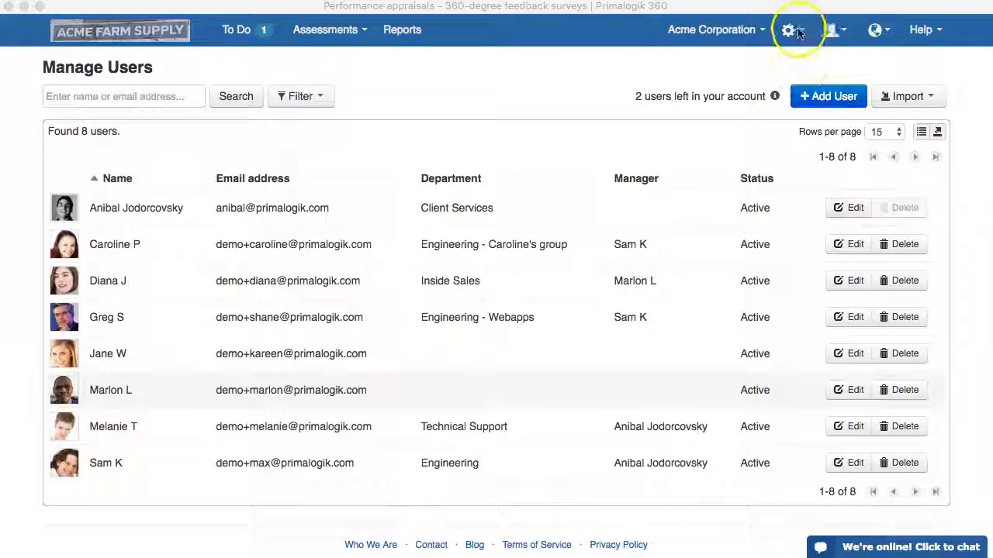
# Go to Departments from the gear menu and highlight the Engineering head's name and title
pyautogui.click(788, 31)
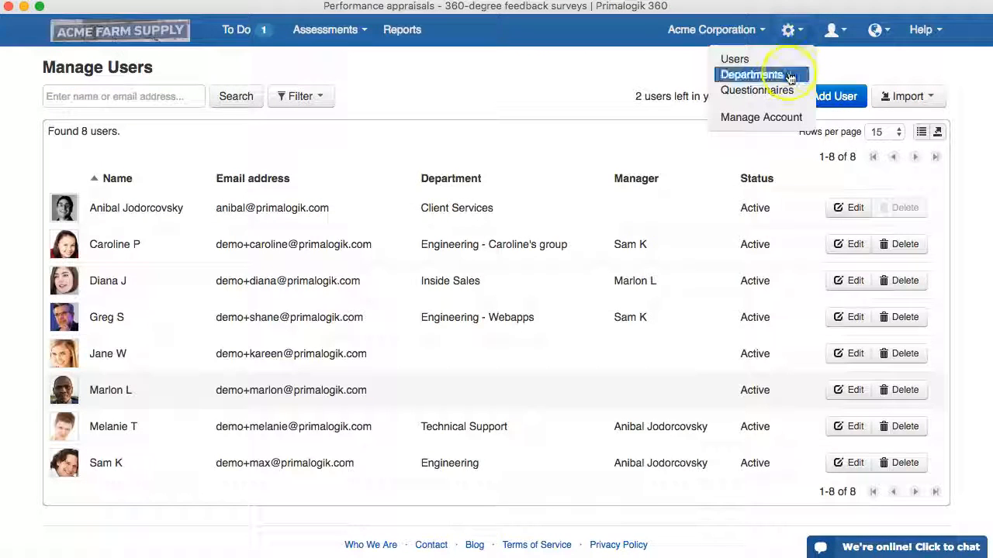
pyautogui.click(788, 76)
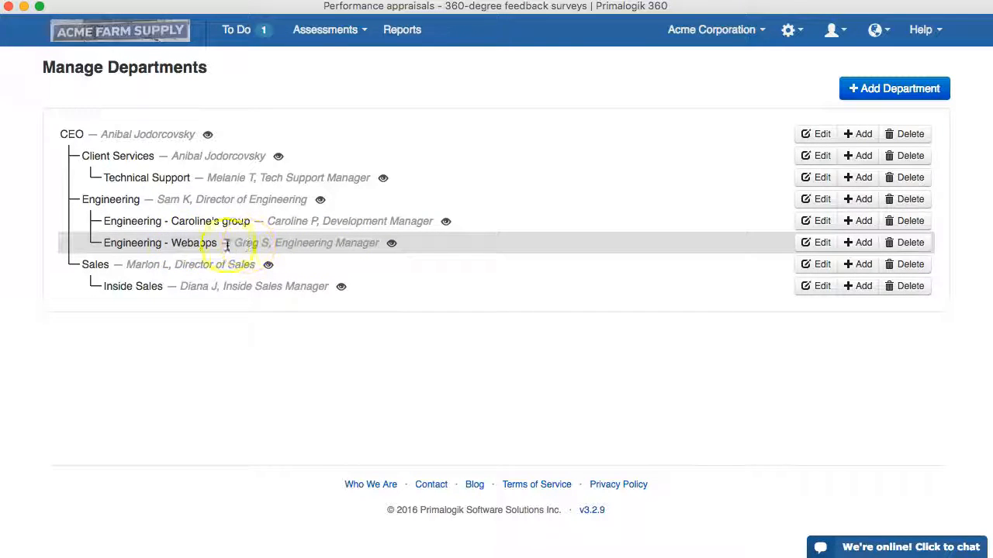
pyautogui.moveTo(156, 201); pyautogui.dragTo(191, 201)
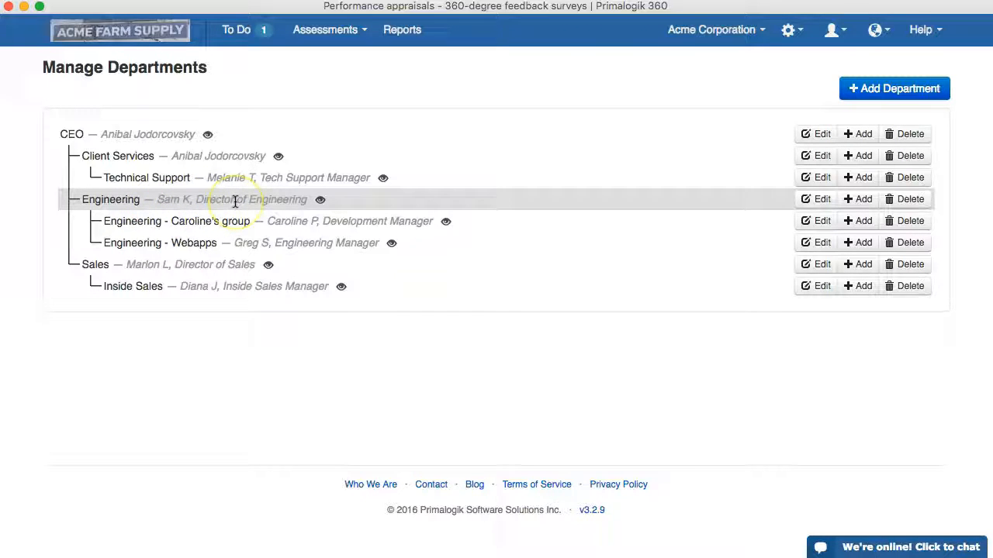